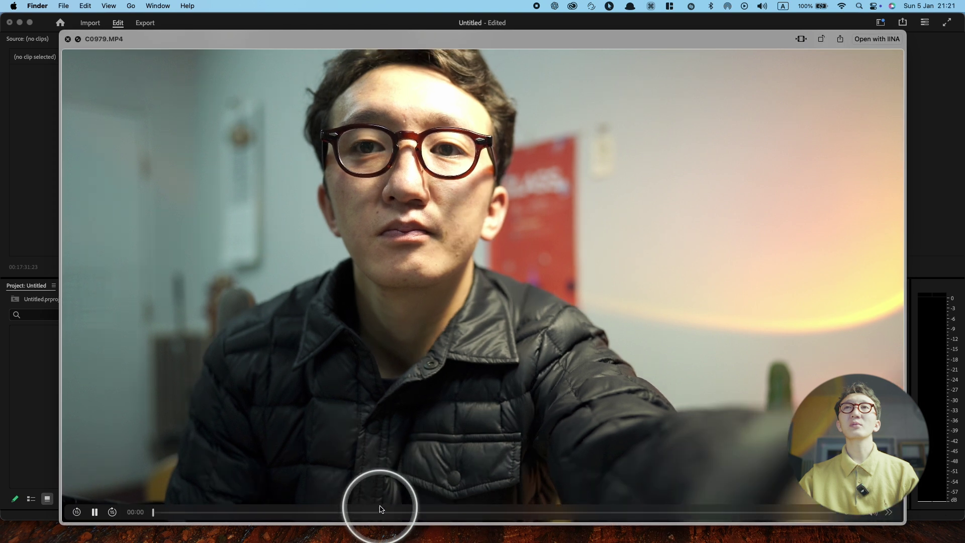
key(space)
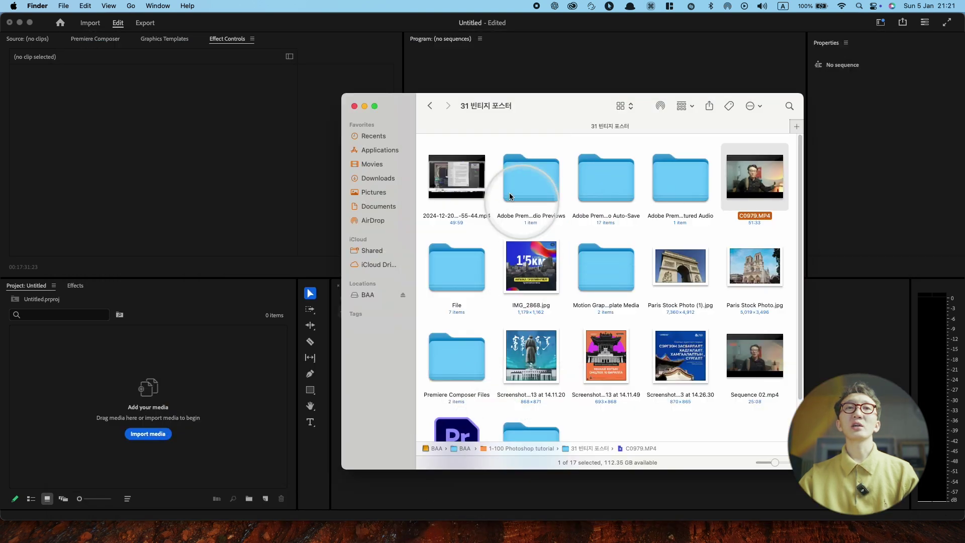
click(477, 183)
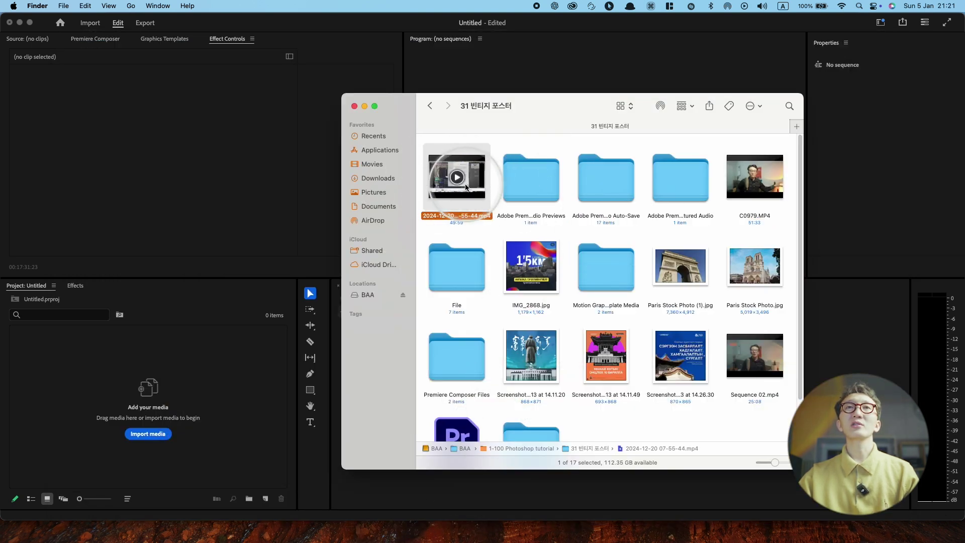
key(space)
click(438, 513)
click(445, 512)
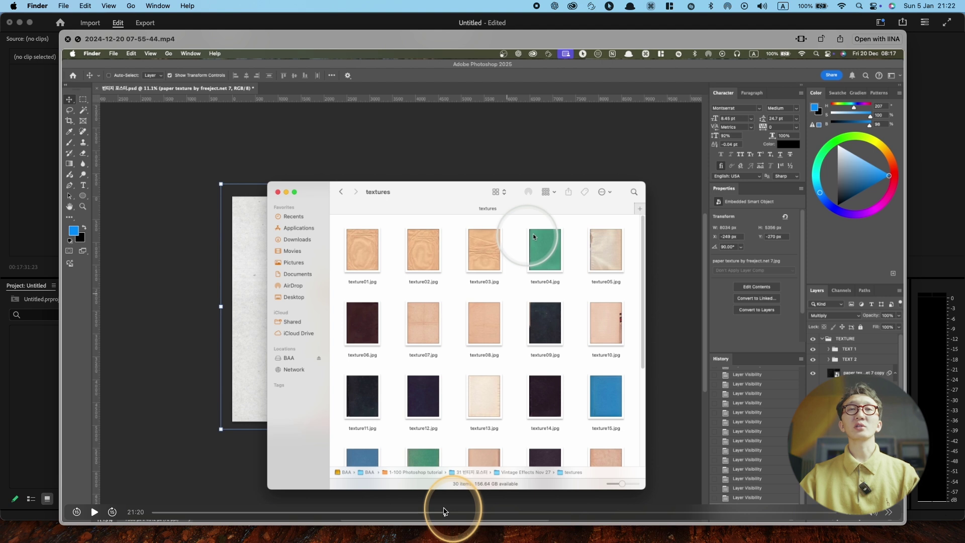
click(441, 512)
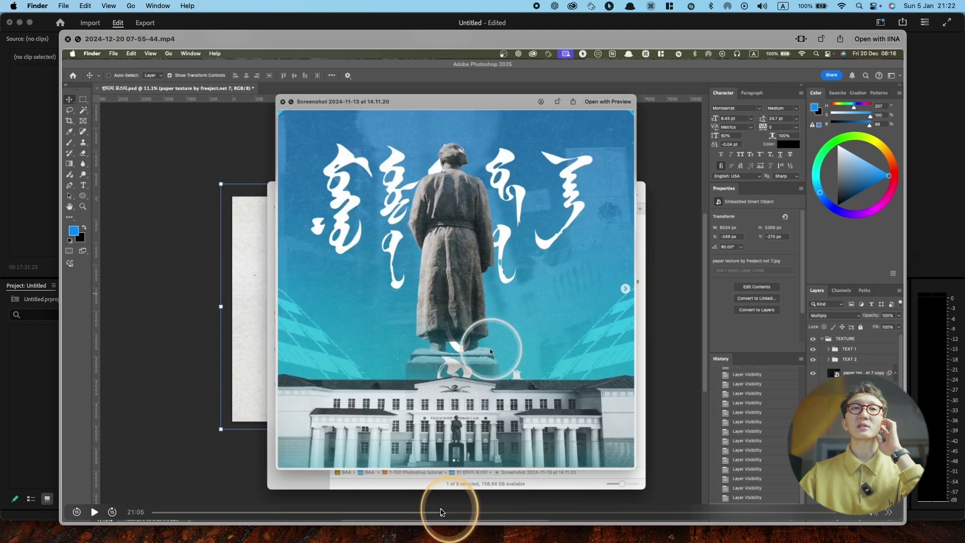
key(space)
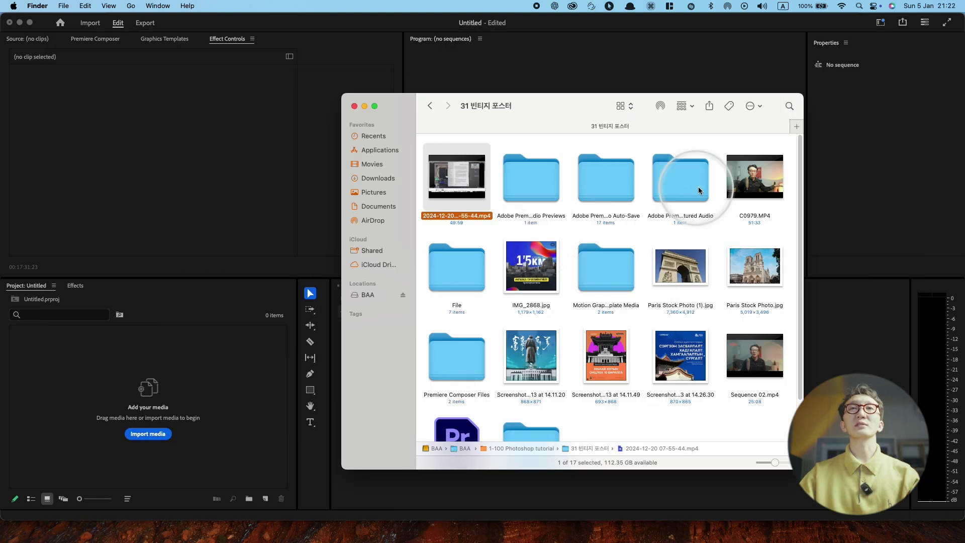
super+click(724, 192)
drag(723, 191, 206, 390)
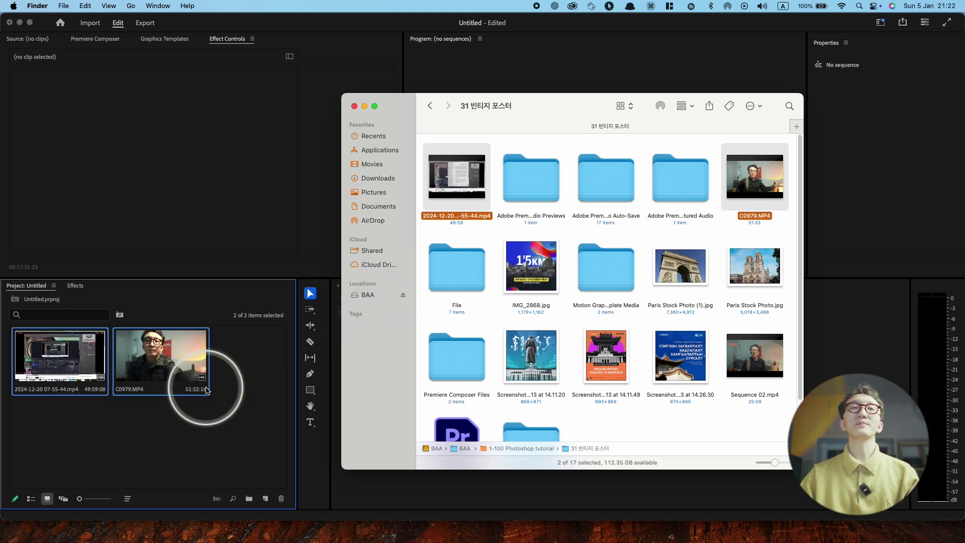
click(216, 413)
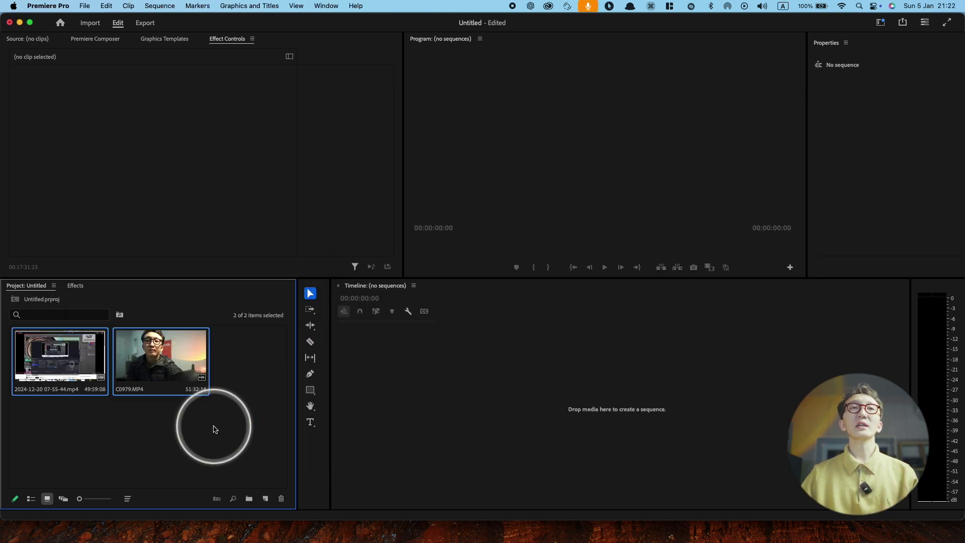
click(265, 498)
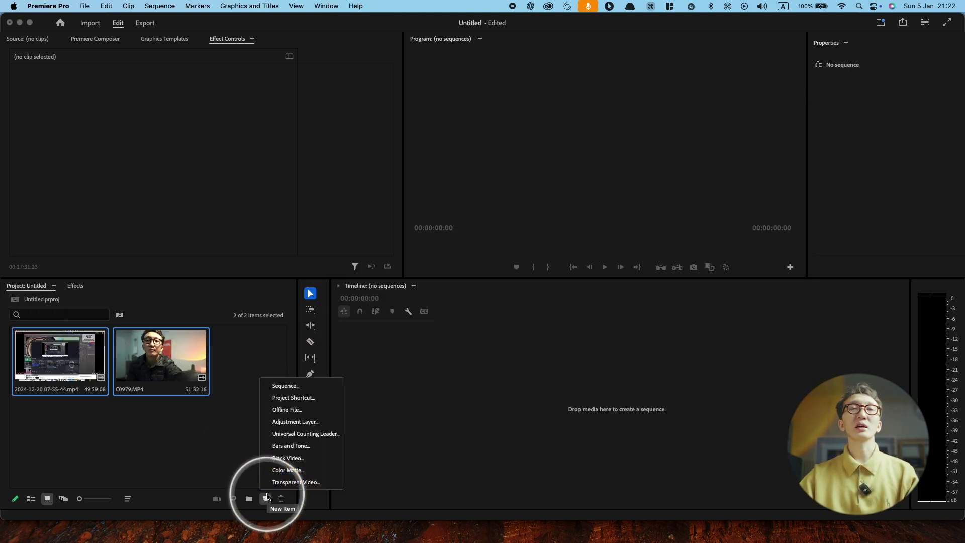
click(288, 388)
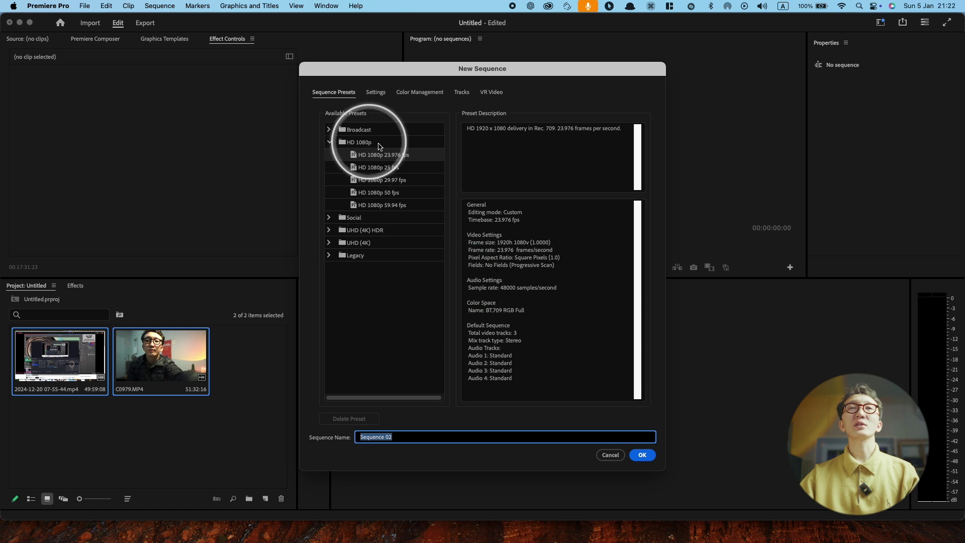
click(621, 459)
click(259, 437)
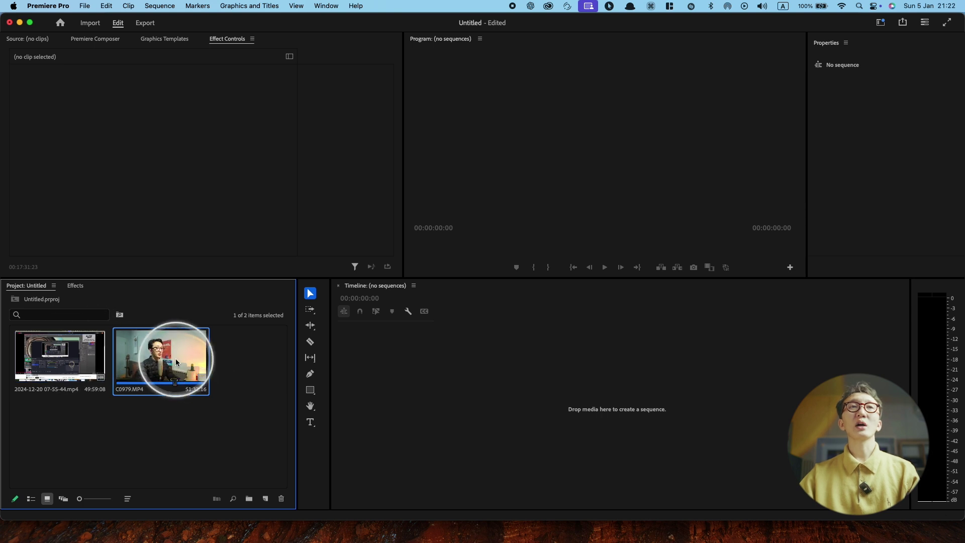
Step: Create a new sequence from the HD 1080p 23.976 fps preset, keeping the suggested name
click(268, 499)
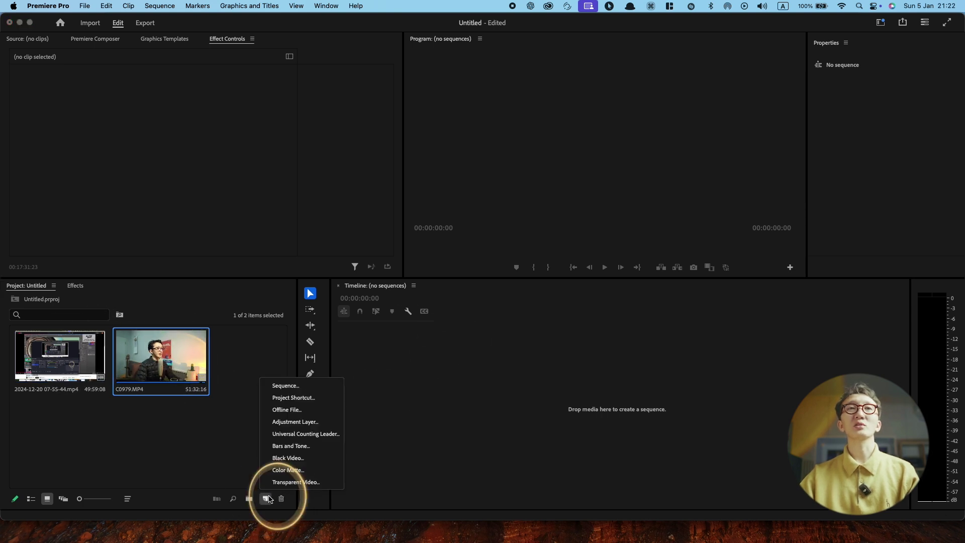
click(292, 390)
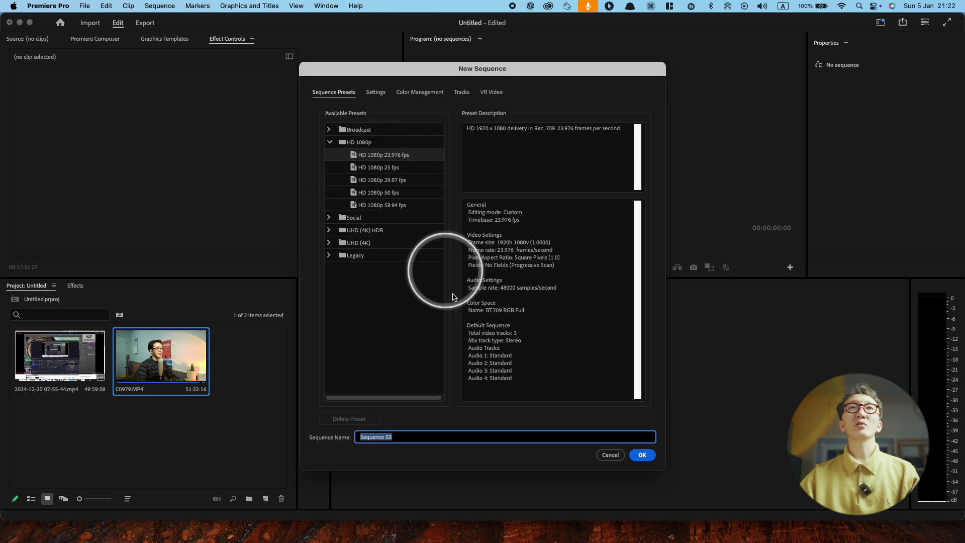
click(642, 455)
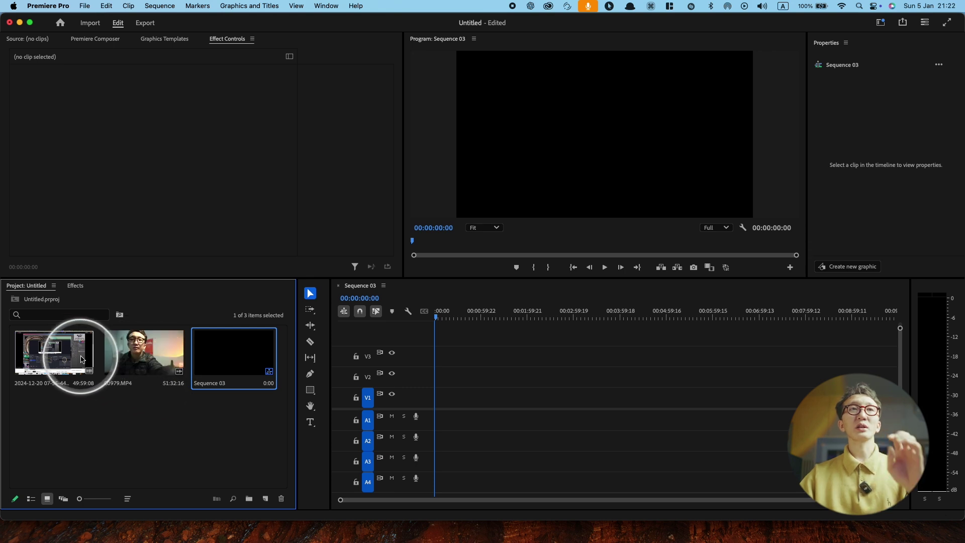
Step: Place the screen recording at the sequence start on V1 and C0979.MP4 directly above it on V2
click(58, 360)
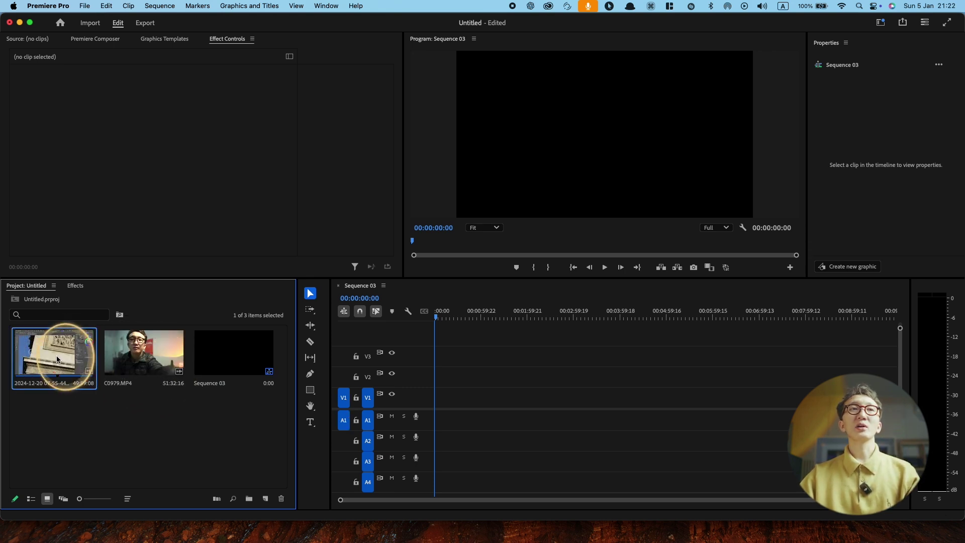
drag(57, 360, 426, 391)
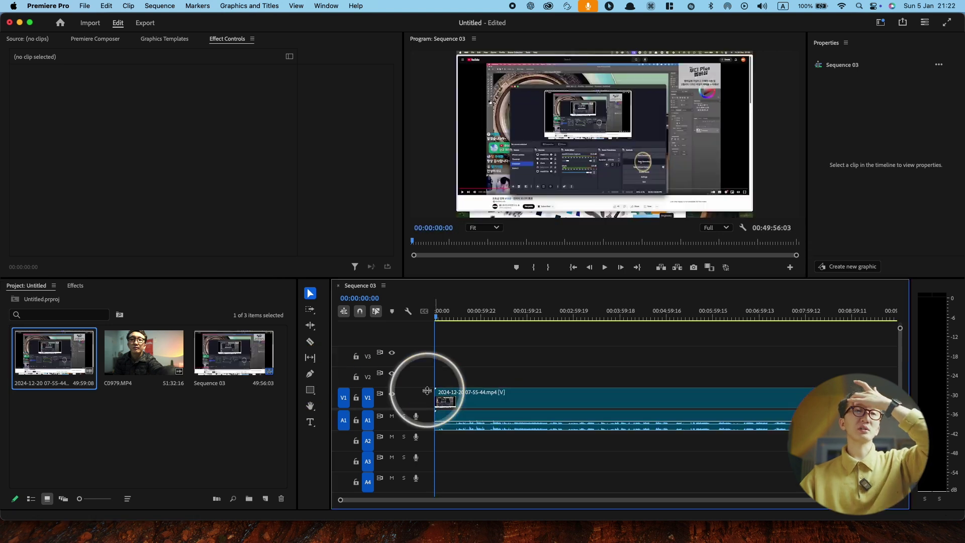
click(149, 360)
drag(149, 359, 424, 377)
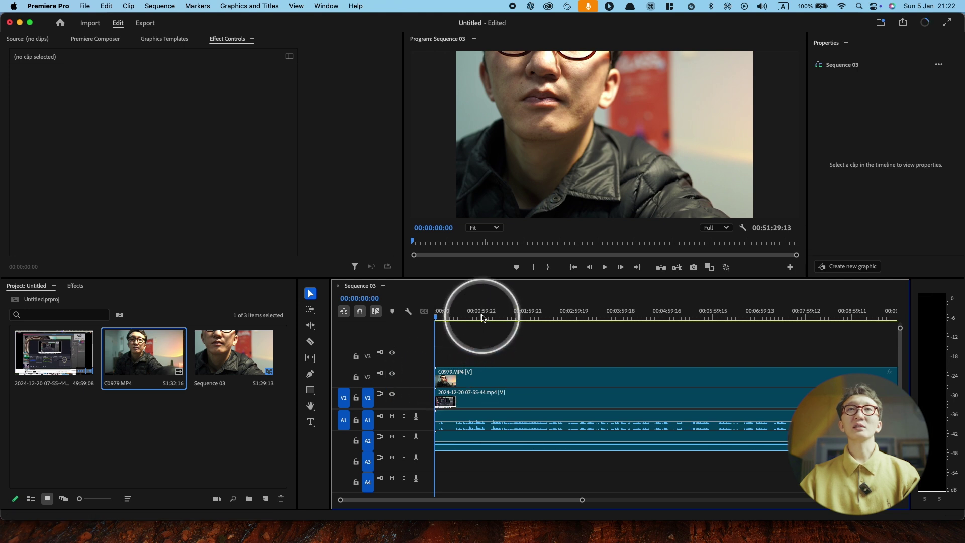
Step: Move the playhead to 00:01:38:01 and apply Scale to Frame Size to the C0979.MP4 clip on V2
click(500, 318)
click(510, 315)
click(477, 379)
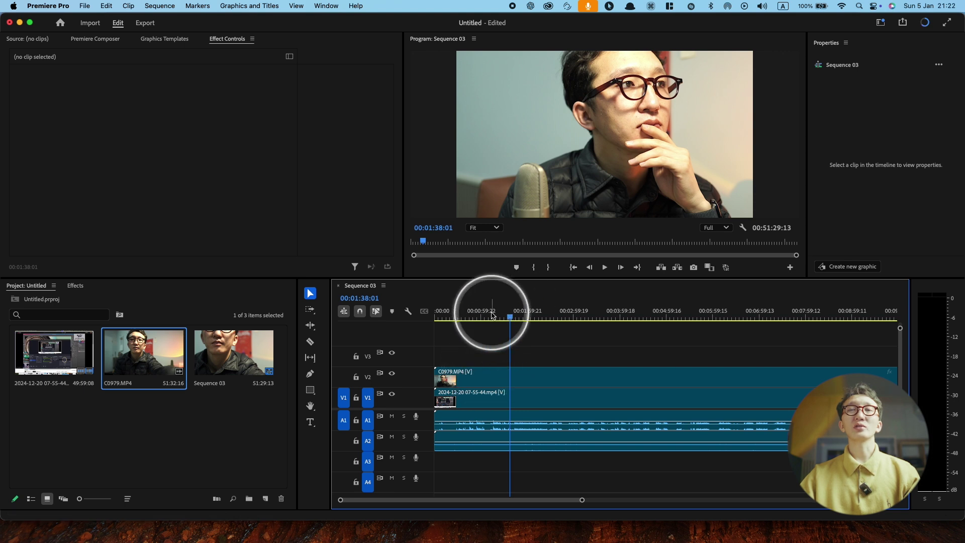
click(492, 370)
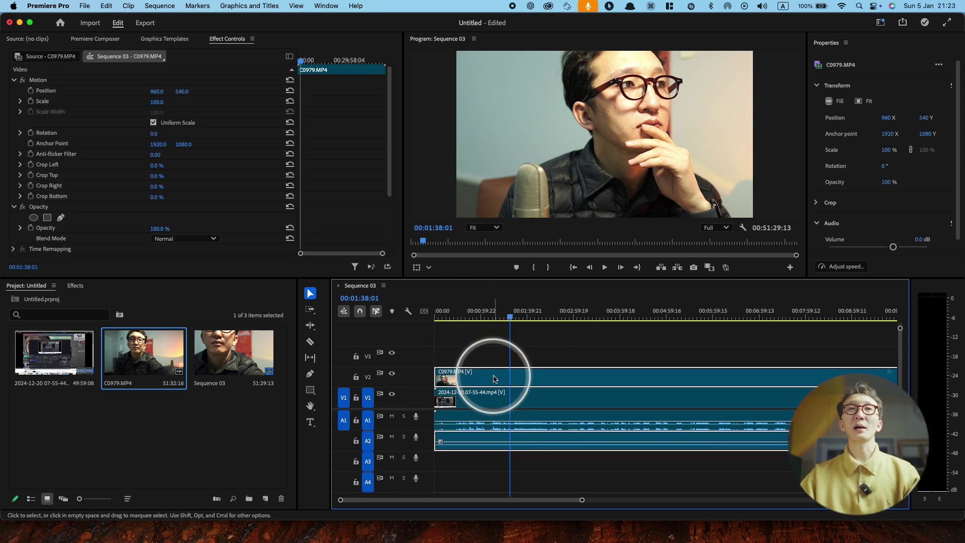
right_click(494, 379)
scroll(511, 411, down, 5)
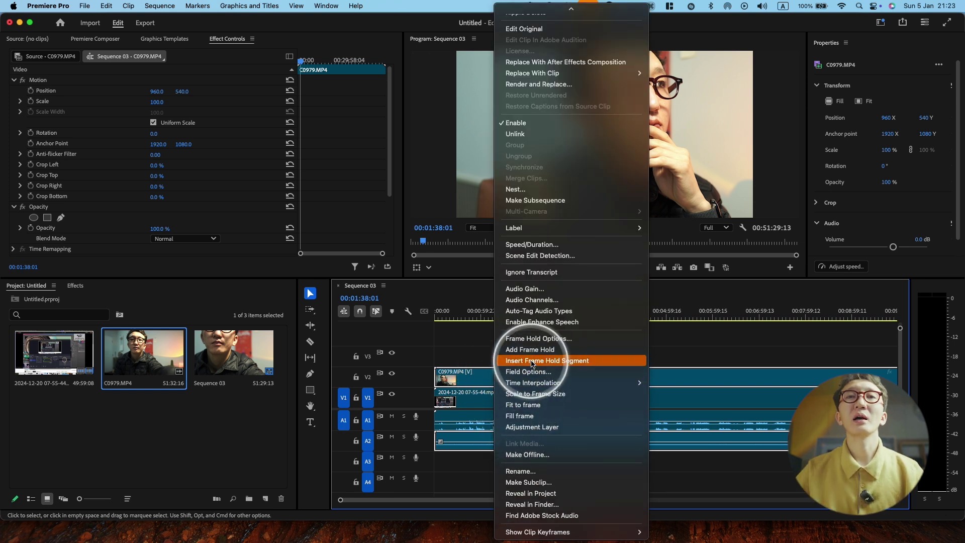
click(537, 395)
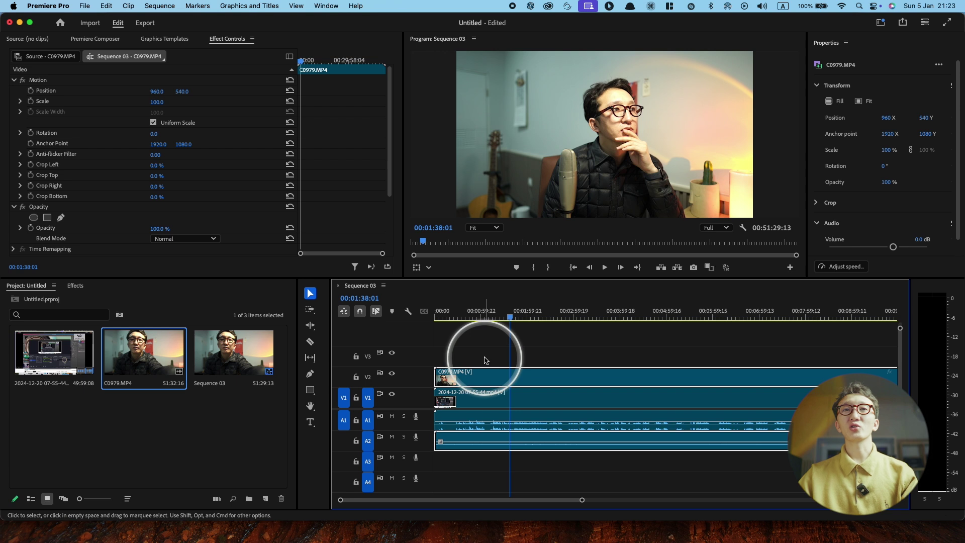
Step: Expand audio tracks A2 and A1 to show their waveforms, and shift the C0979.MP4 clip to about 00:02:38
click(561, 351)
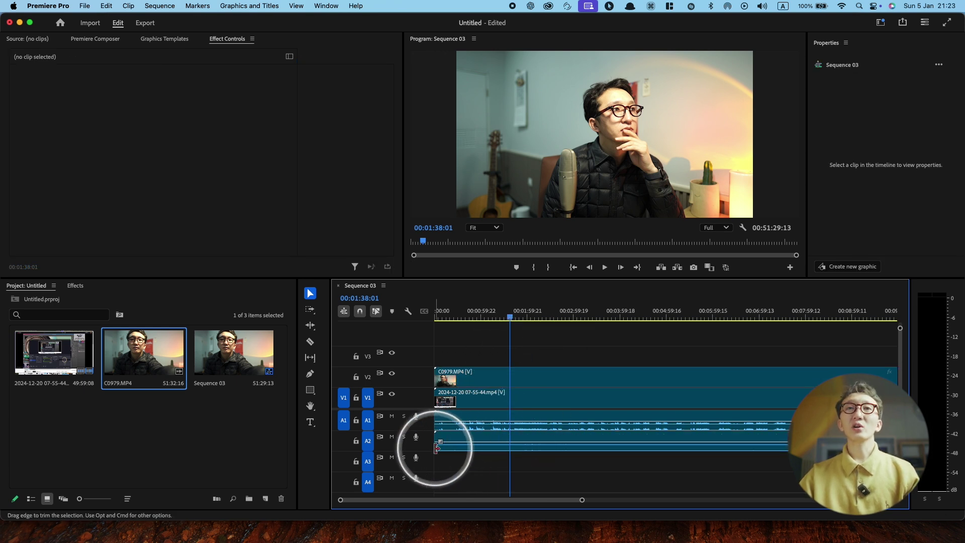
drag(425, 450, 431, 467)
click(465, 449)
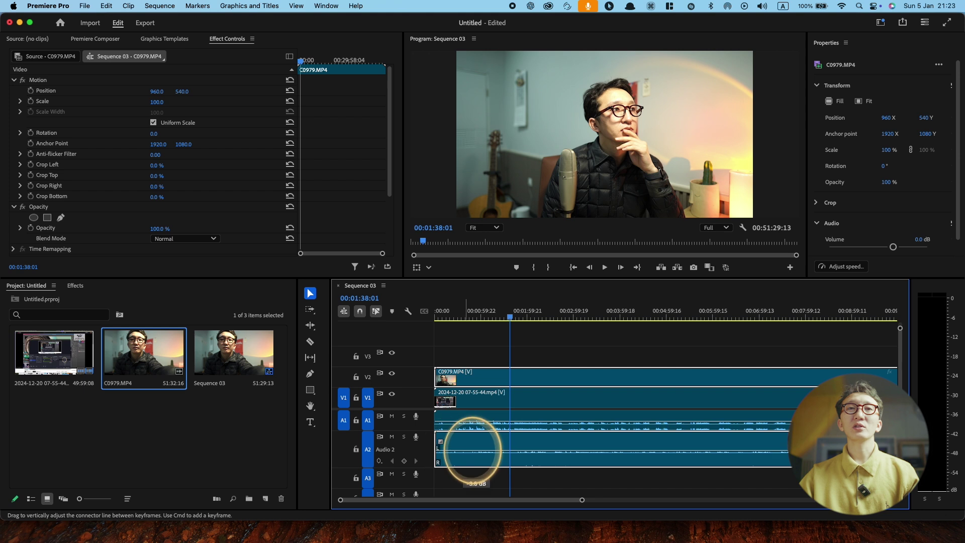
drag(465, 446, 542, 382)
click(500, 407)
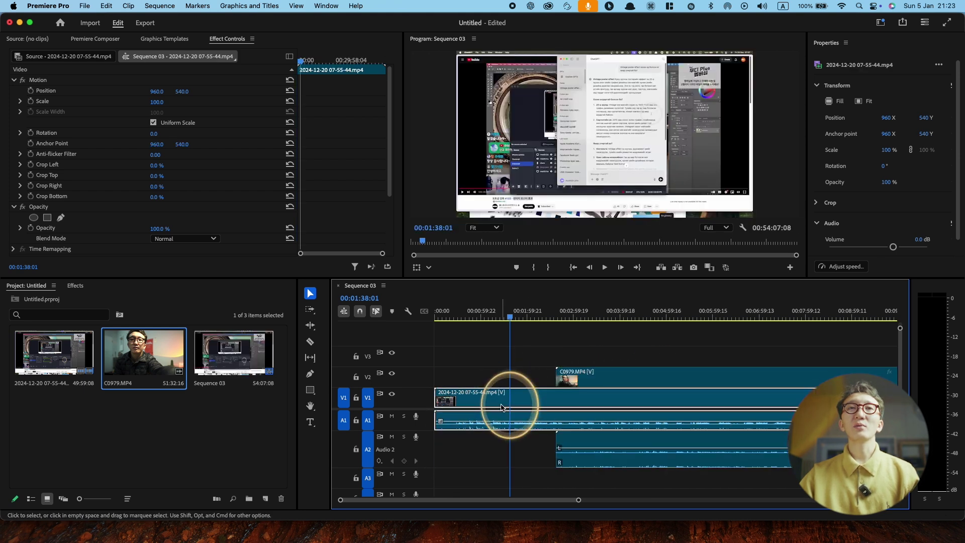
double_click(423, 431)
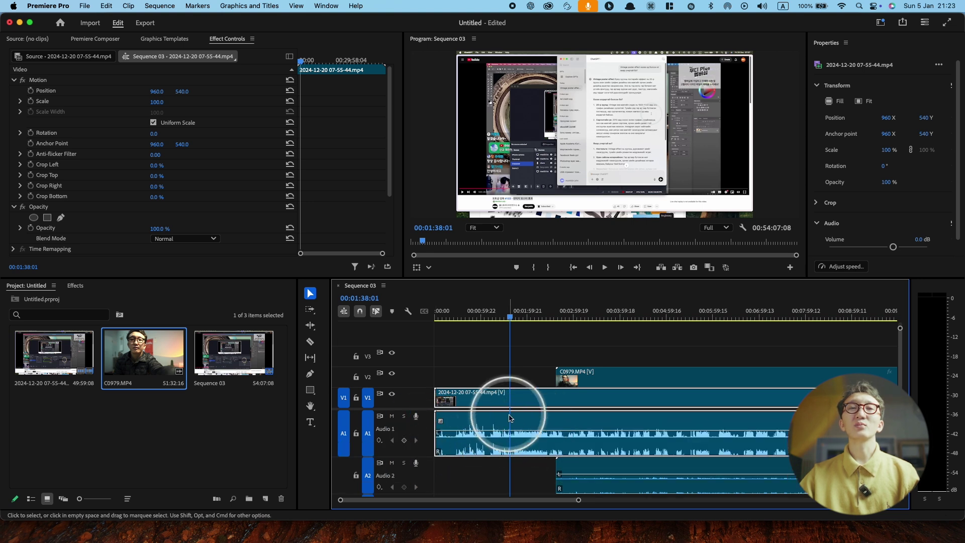
Step: Move the C0979.MP4 clip back so it starts about 8 seconds into the sequence
click(601, 380)
drag(602, 380, 486, 381)
scroll(485, 380, up, 5)
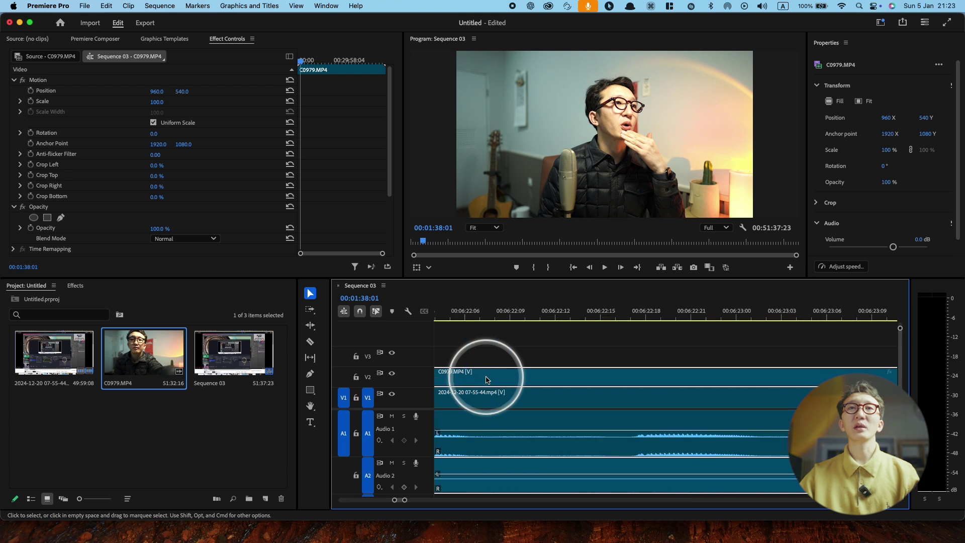
drag(404, 499, 687, 499)
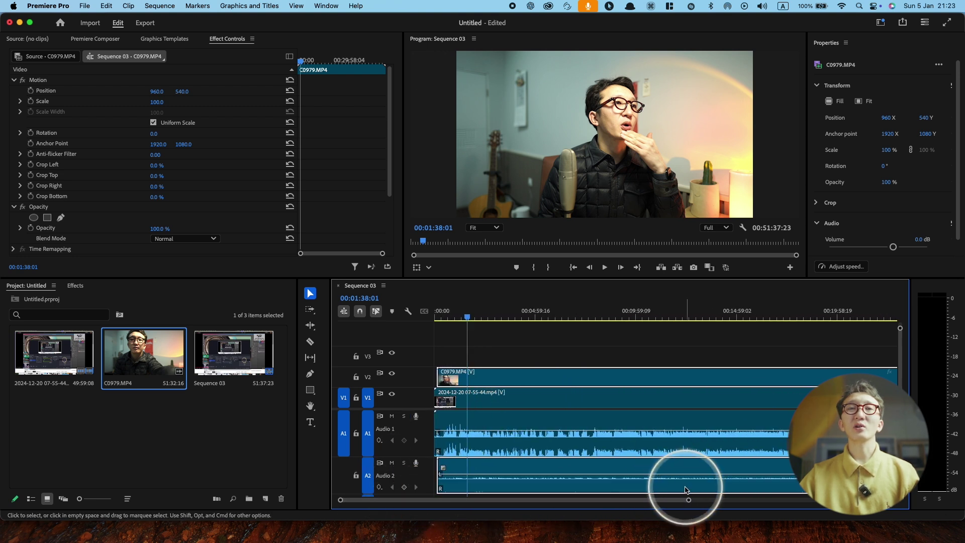
click(503, 344)
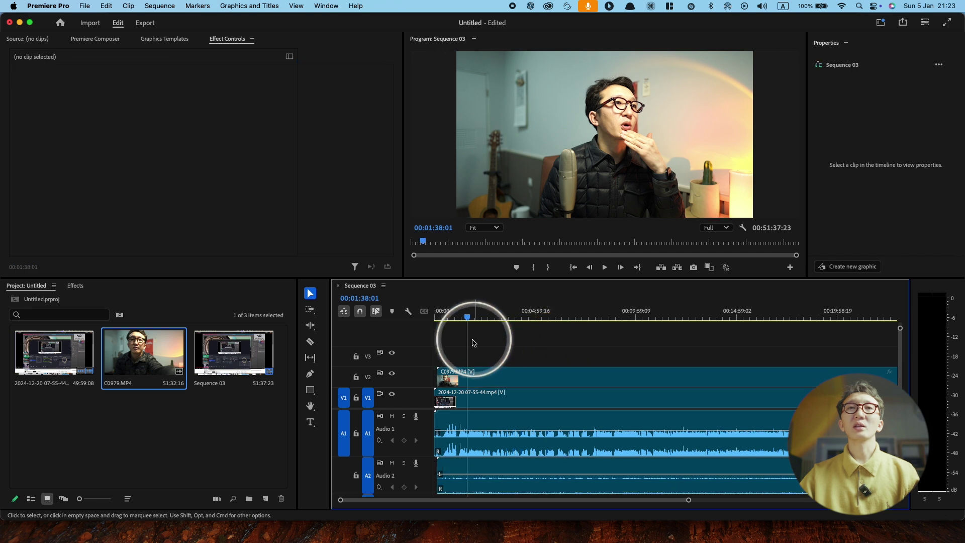
Step: Select both clips with their audio and synchronize them by audio track channel 1
drag(486, 350, 458, 444)
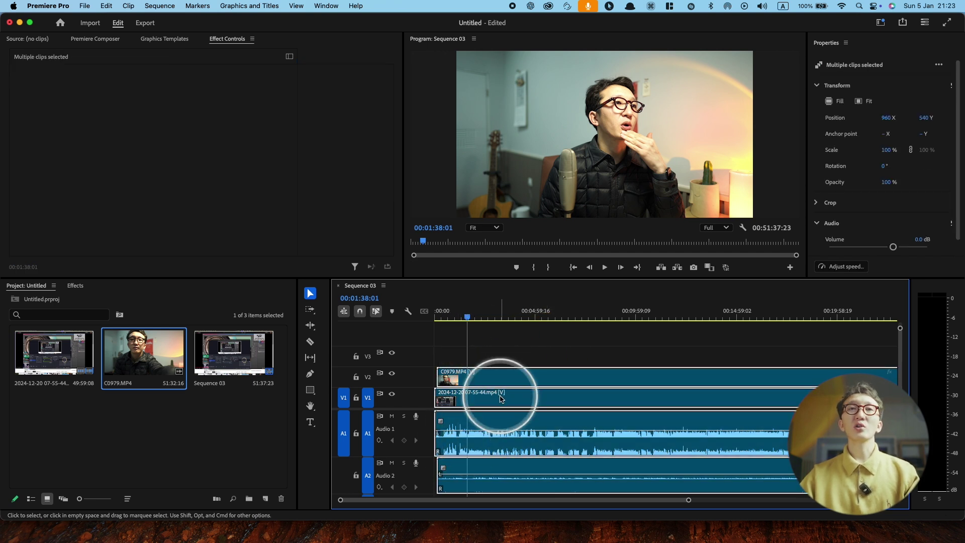
click(538, 351)
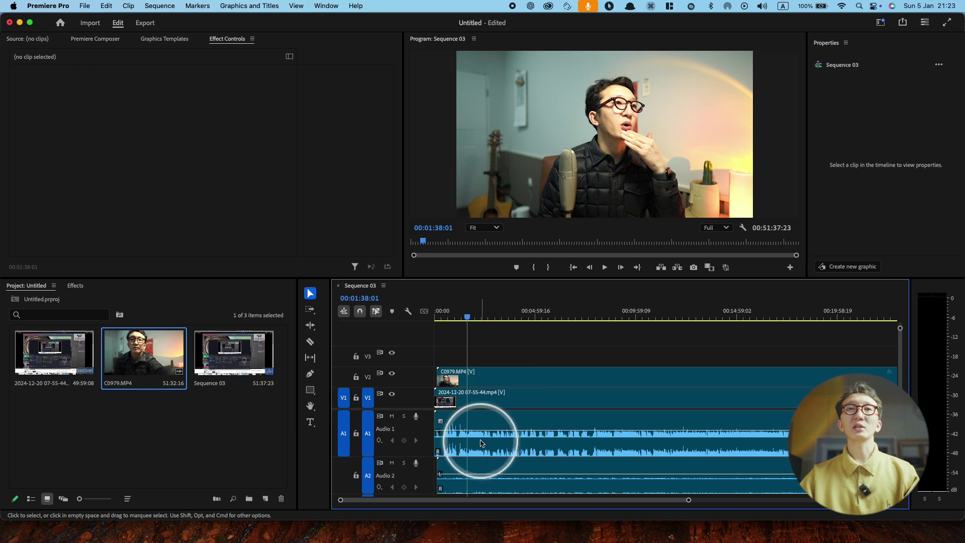
click(506, 443)
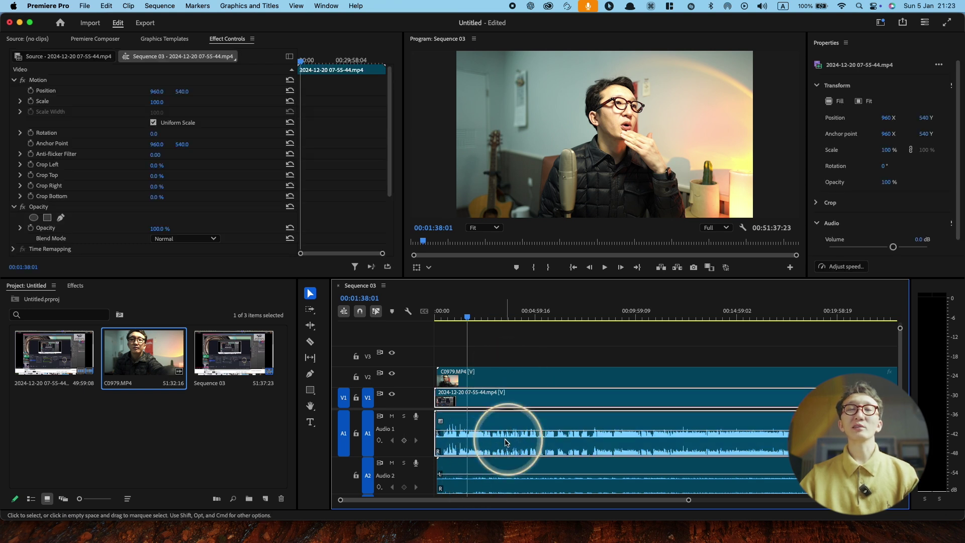
shift+click(495, 470)
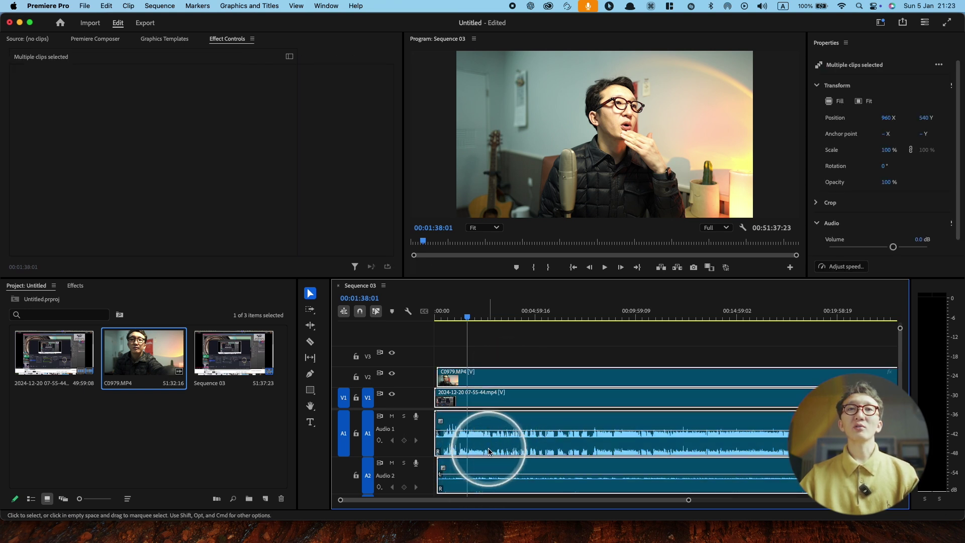
right_click(478, 381)
mouse_move(515, 536)
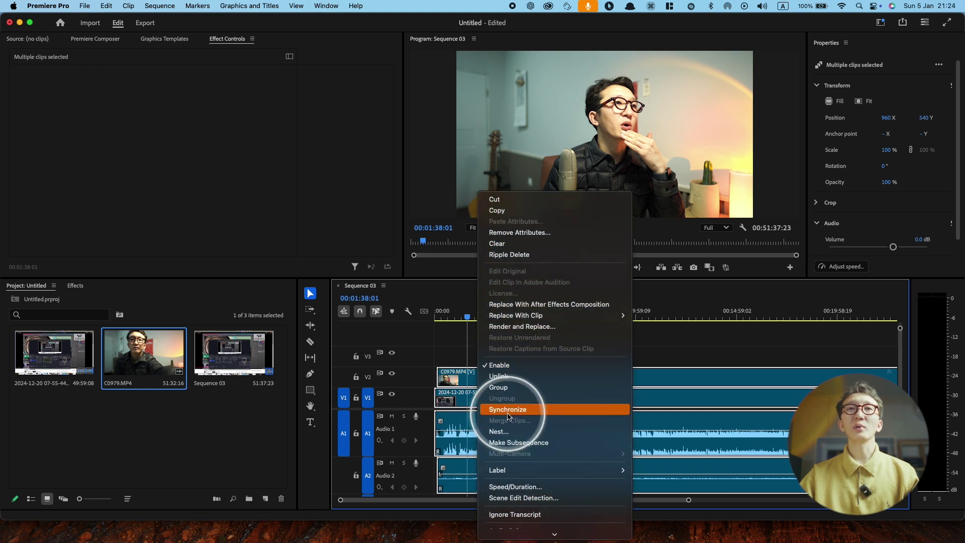
click(505, 411)
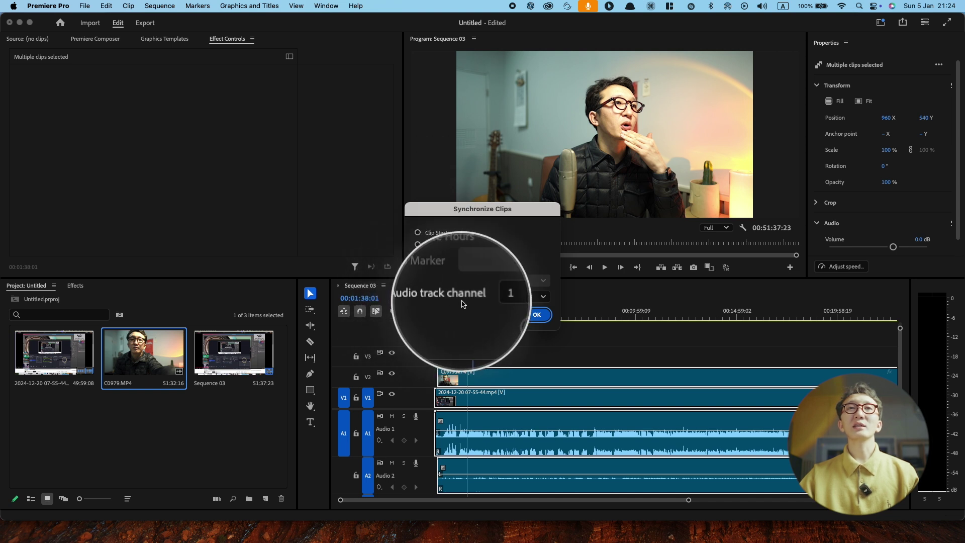
click(500, 297)
click(496, 315)
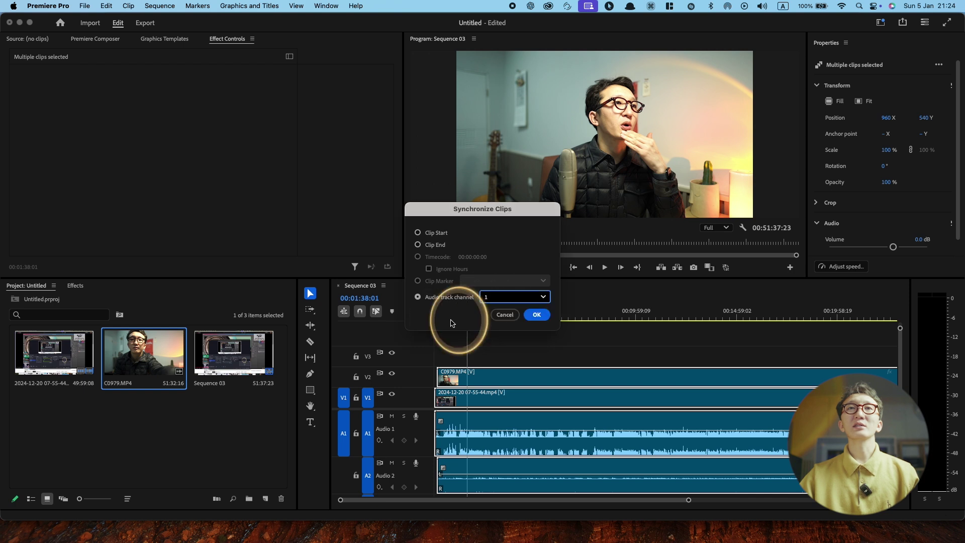
click(540, 315)
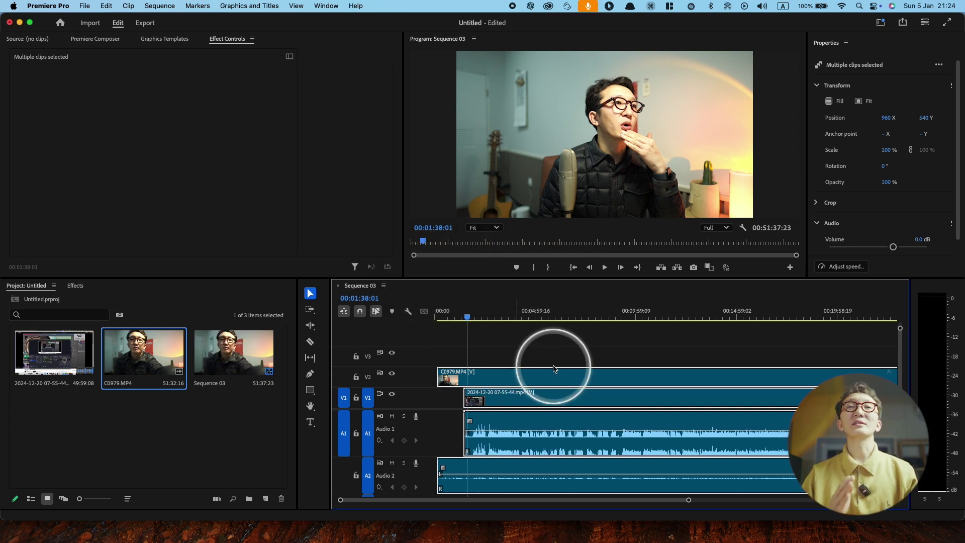
Step: Mute track A1, solo A2, play from about 00:11:33, and raise the C0979.MP4 audio volume to 15 dB
drag(688, 503, 898, 500)
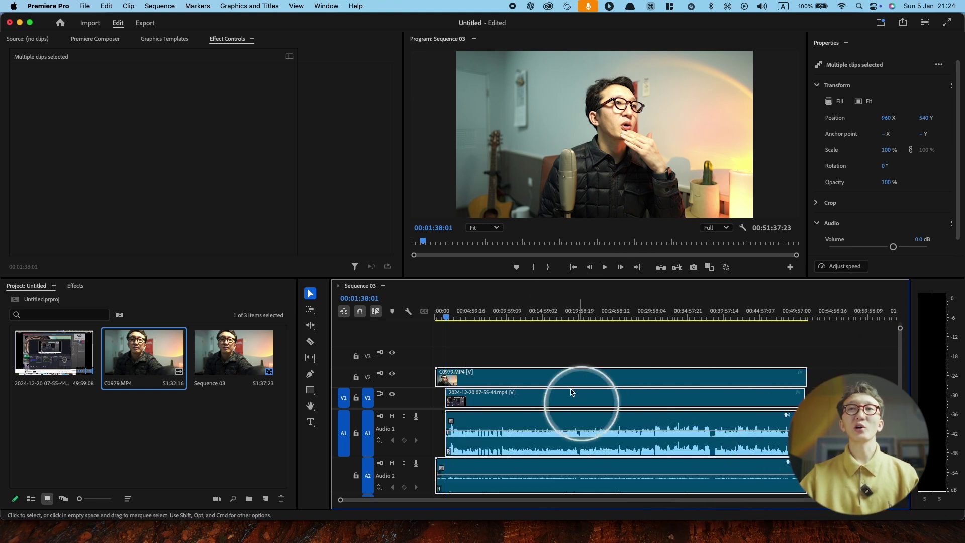
click(542, 327)
click(539, 314)
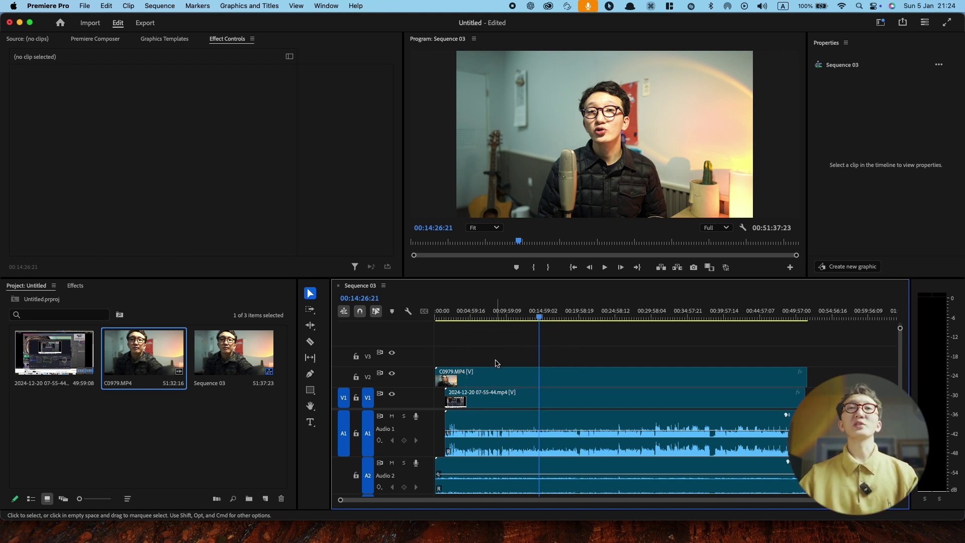
click(508, 317)
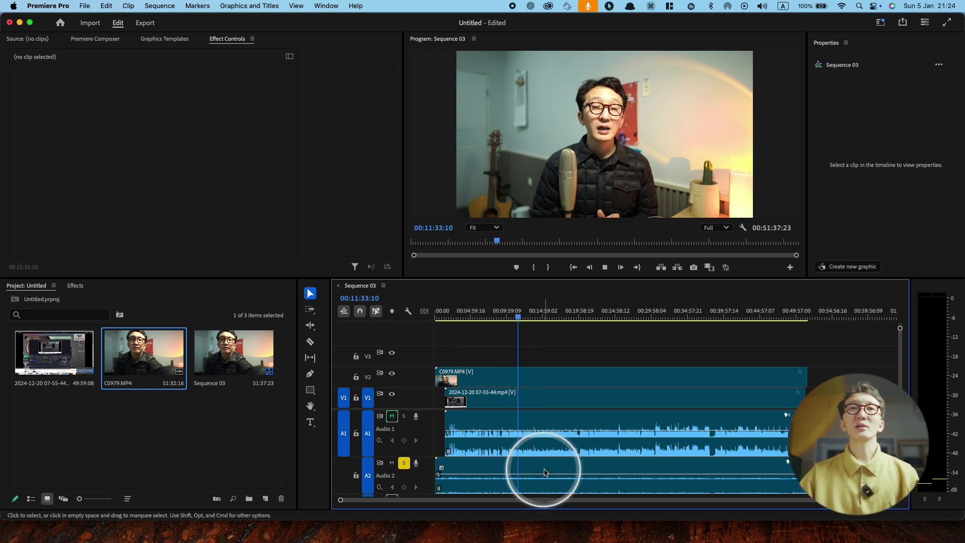
mouse_move(543, 478)
mouse_down()
mouse_move(552, 472)
mouse_move(543, 466)
mouse_up()
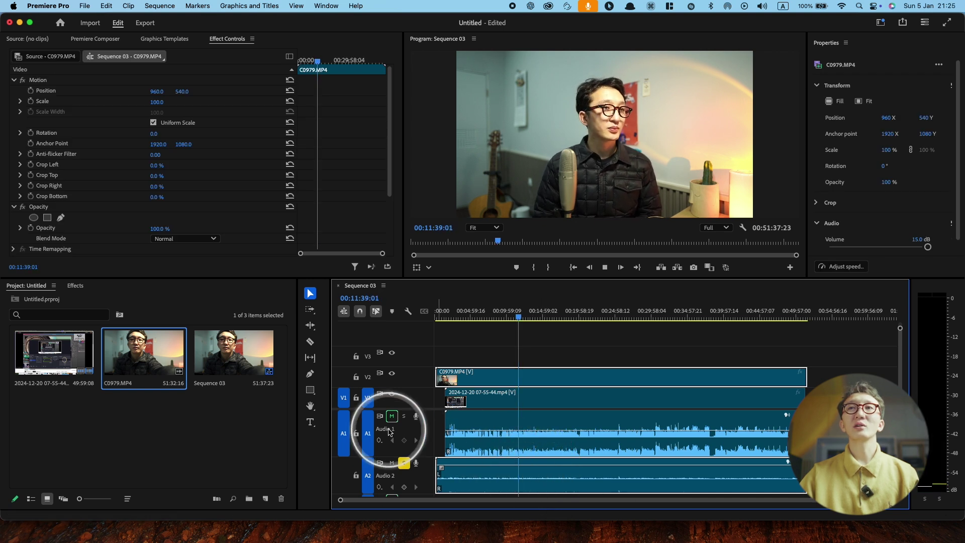
Step: Mute track A2, solo A1, and play the sequence briefly from about 00:14:12 to hear the screen recording's audio
click(403, 462)
click(391, 463)
click(490, 448)
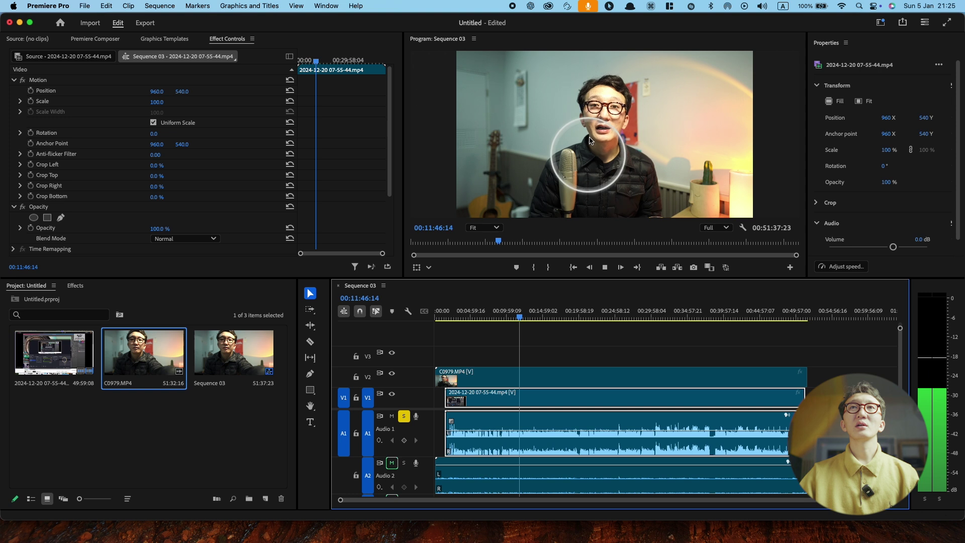
click(536, 317)
key(space)
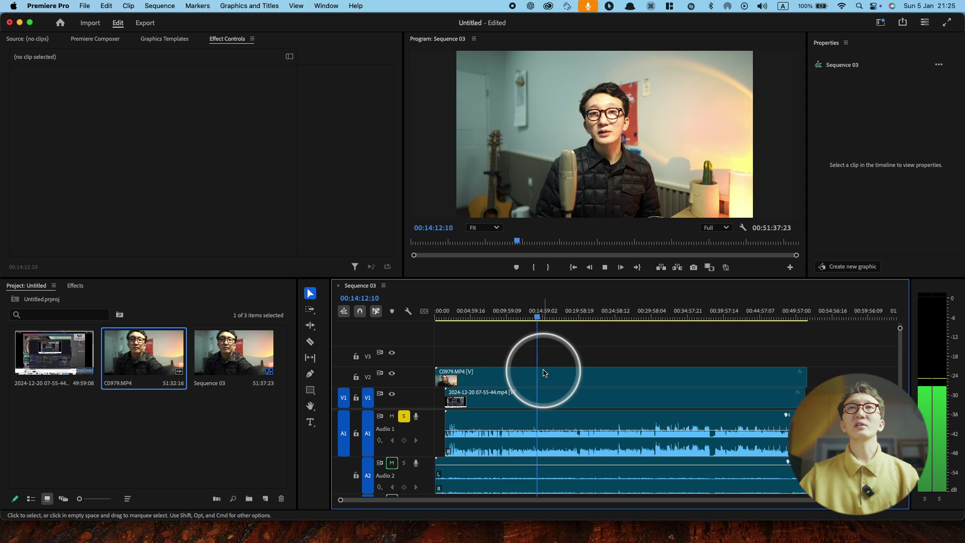
key(space)
Step: Delete only the audio of the C0979.MP4 clip from track A2, keeping its video on V2
click(498, 472)
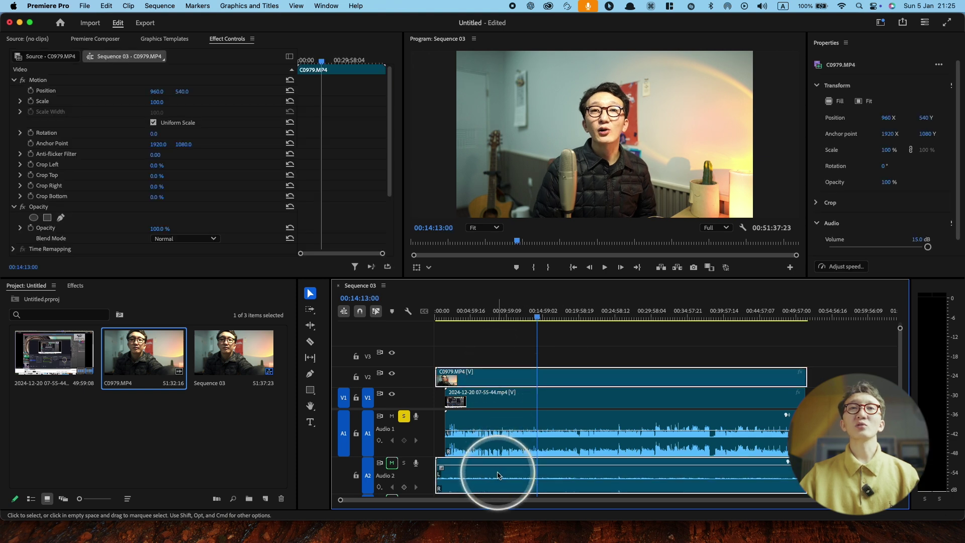
click(847, 480)
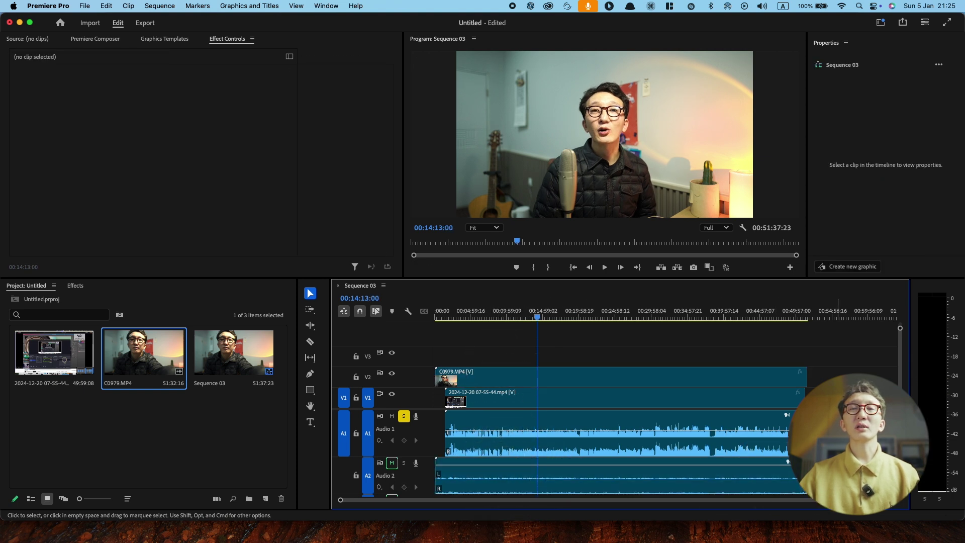
click(627, 475)
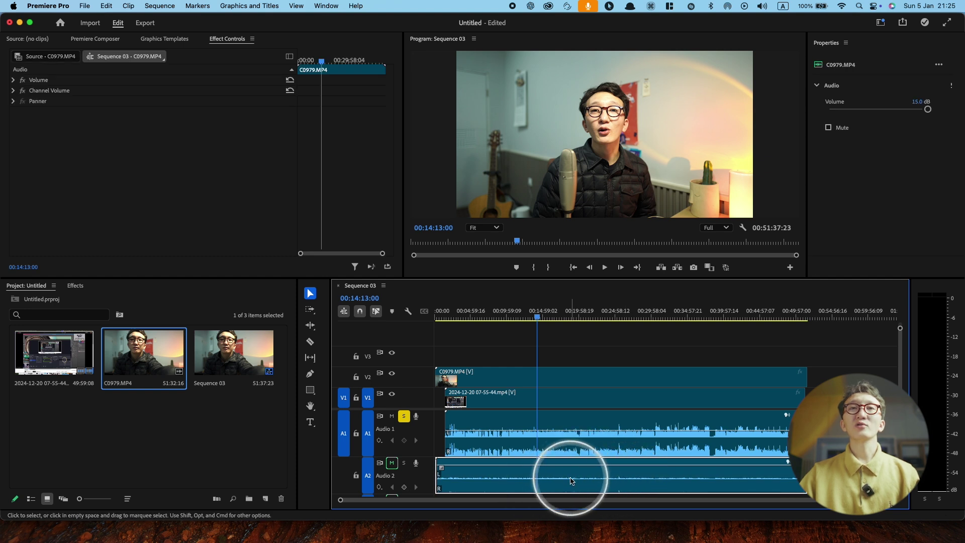
key(BackSpace)
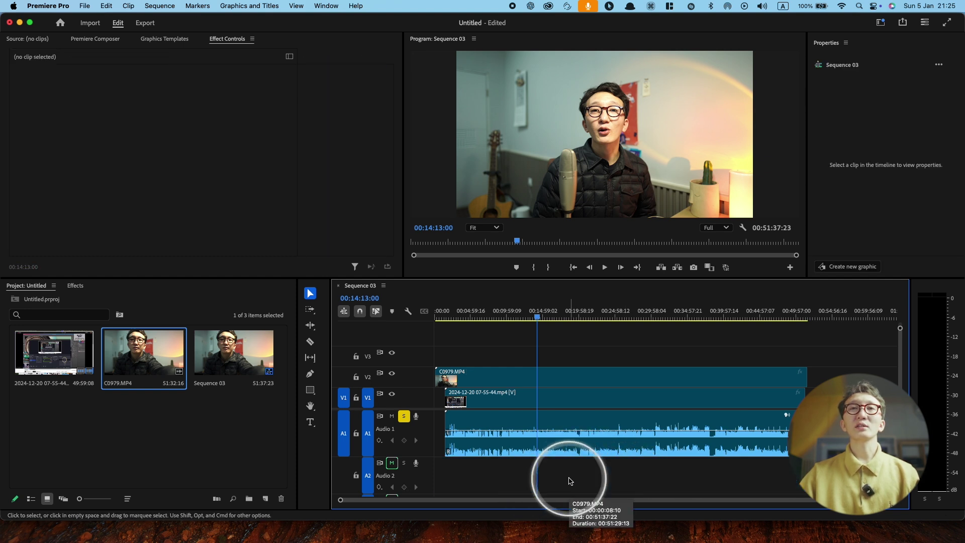